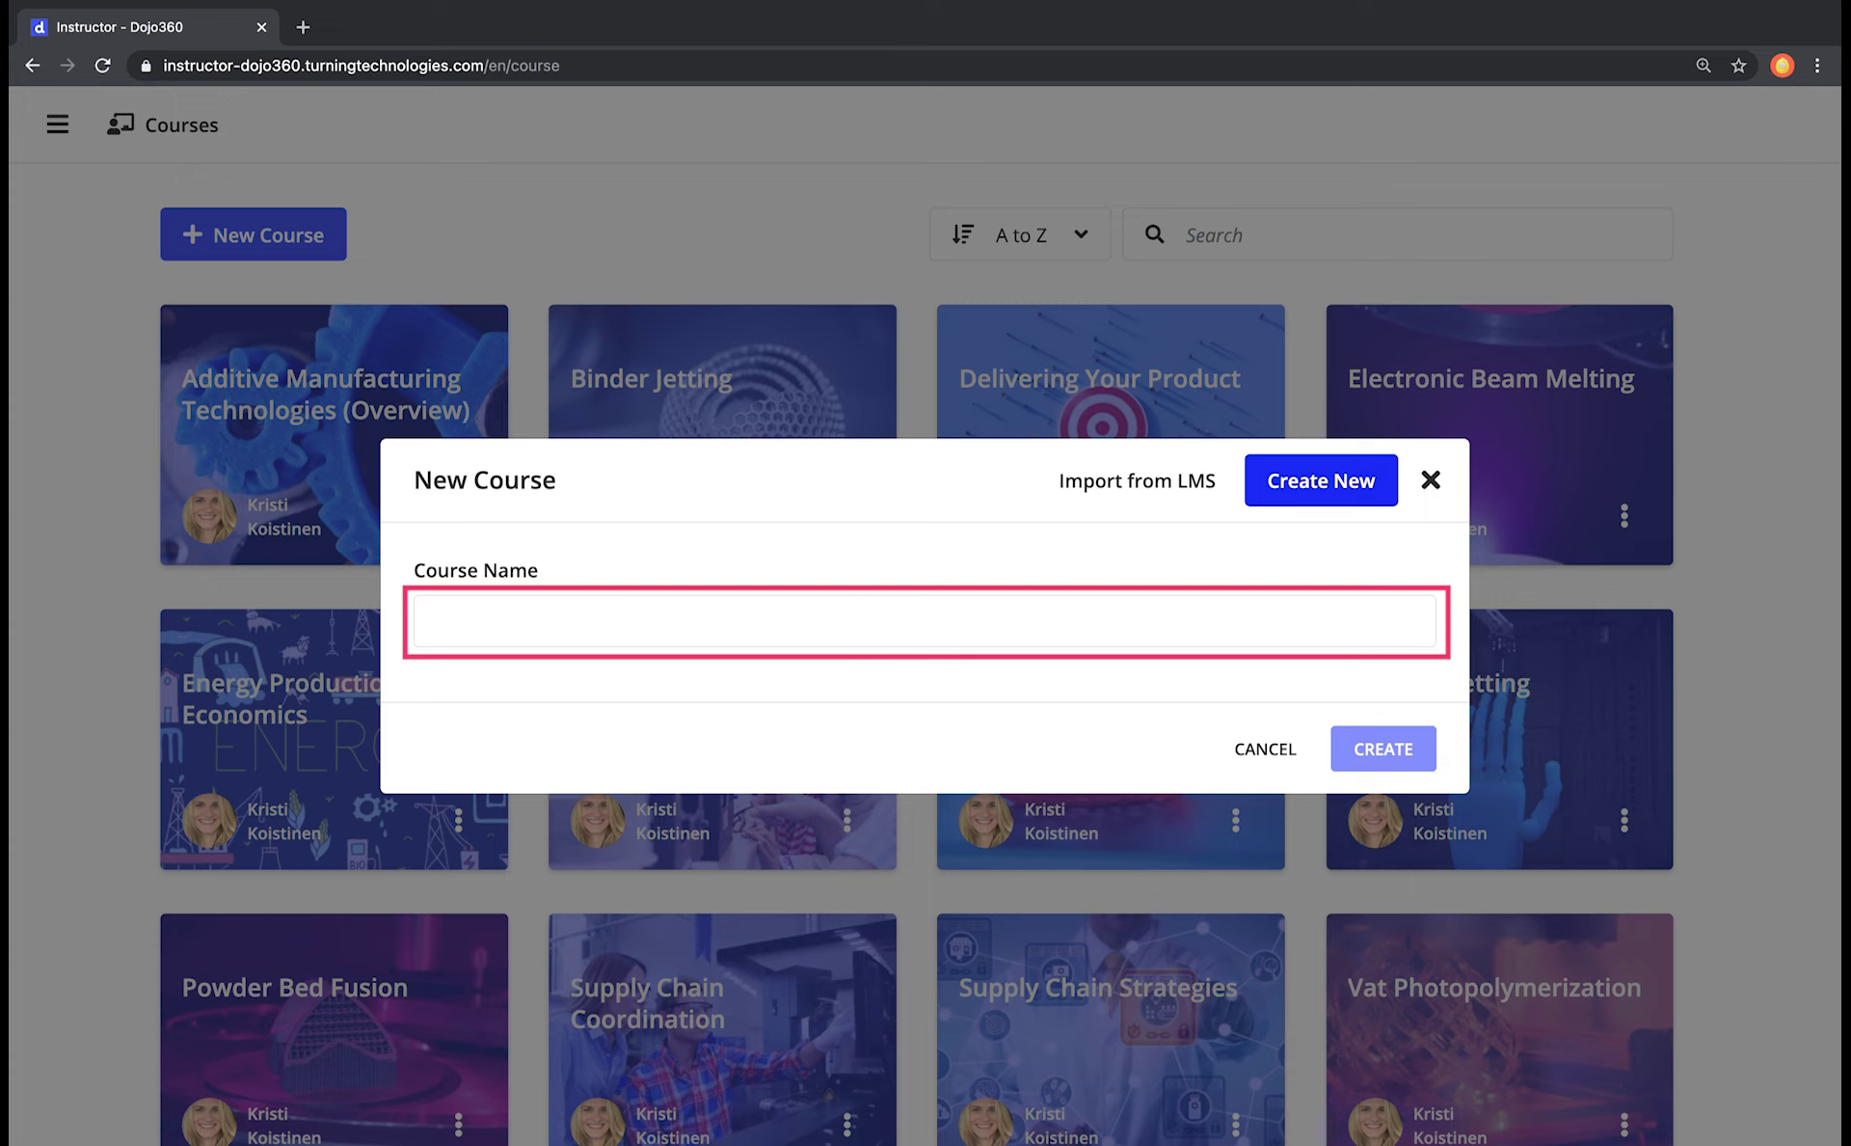
type("Additive Manufacturing")
- Confirm creation of the new Additive Manufacturing course
key("Return")
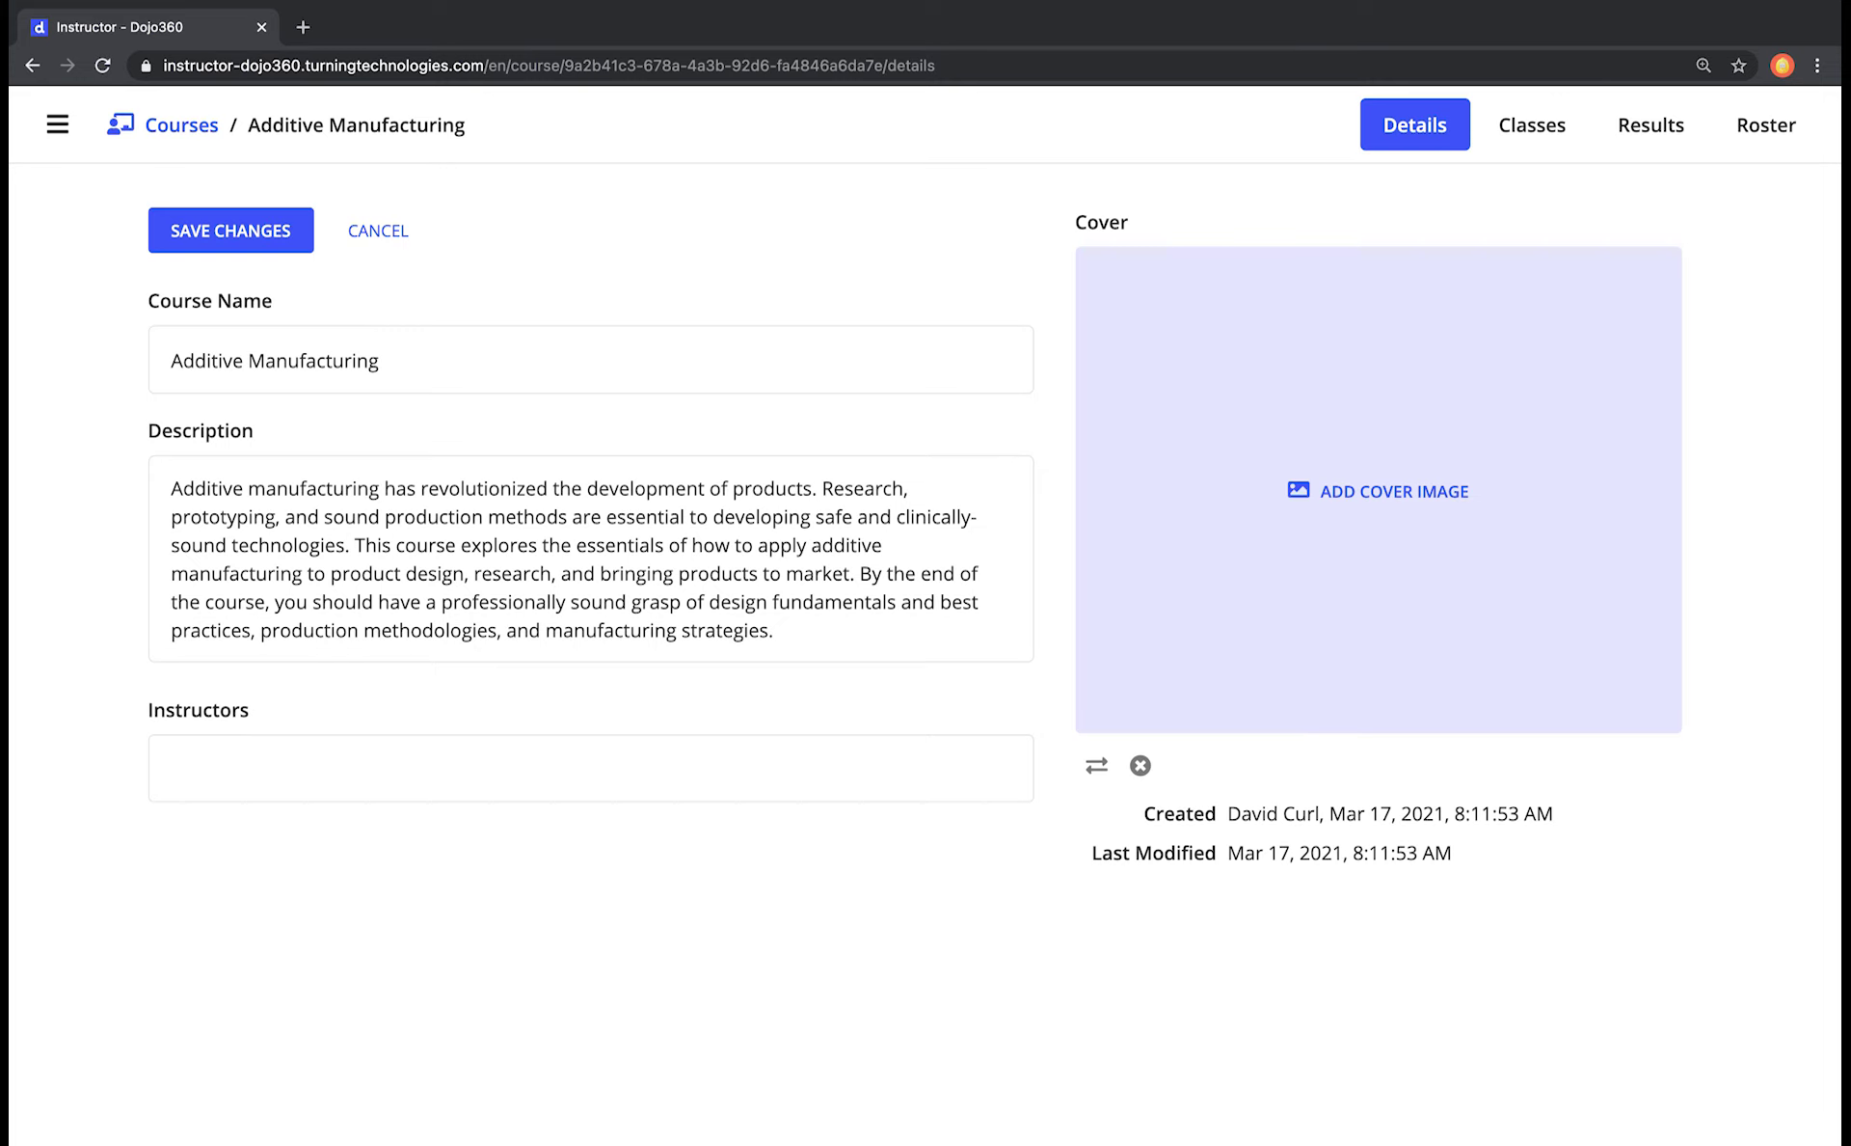
- Bring up the searchable list of available instructors for the course
key("Tab")
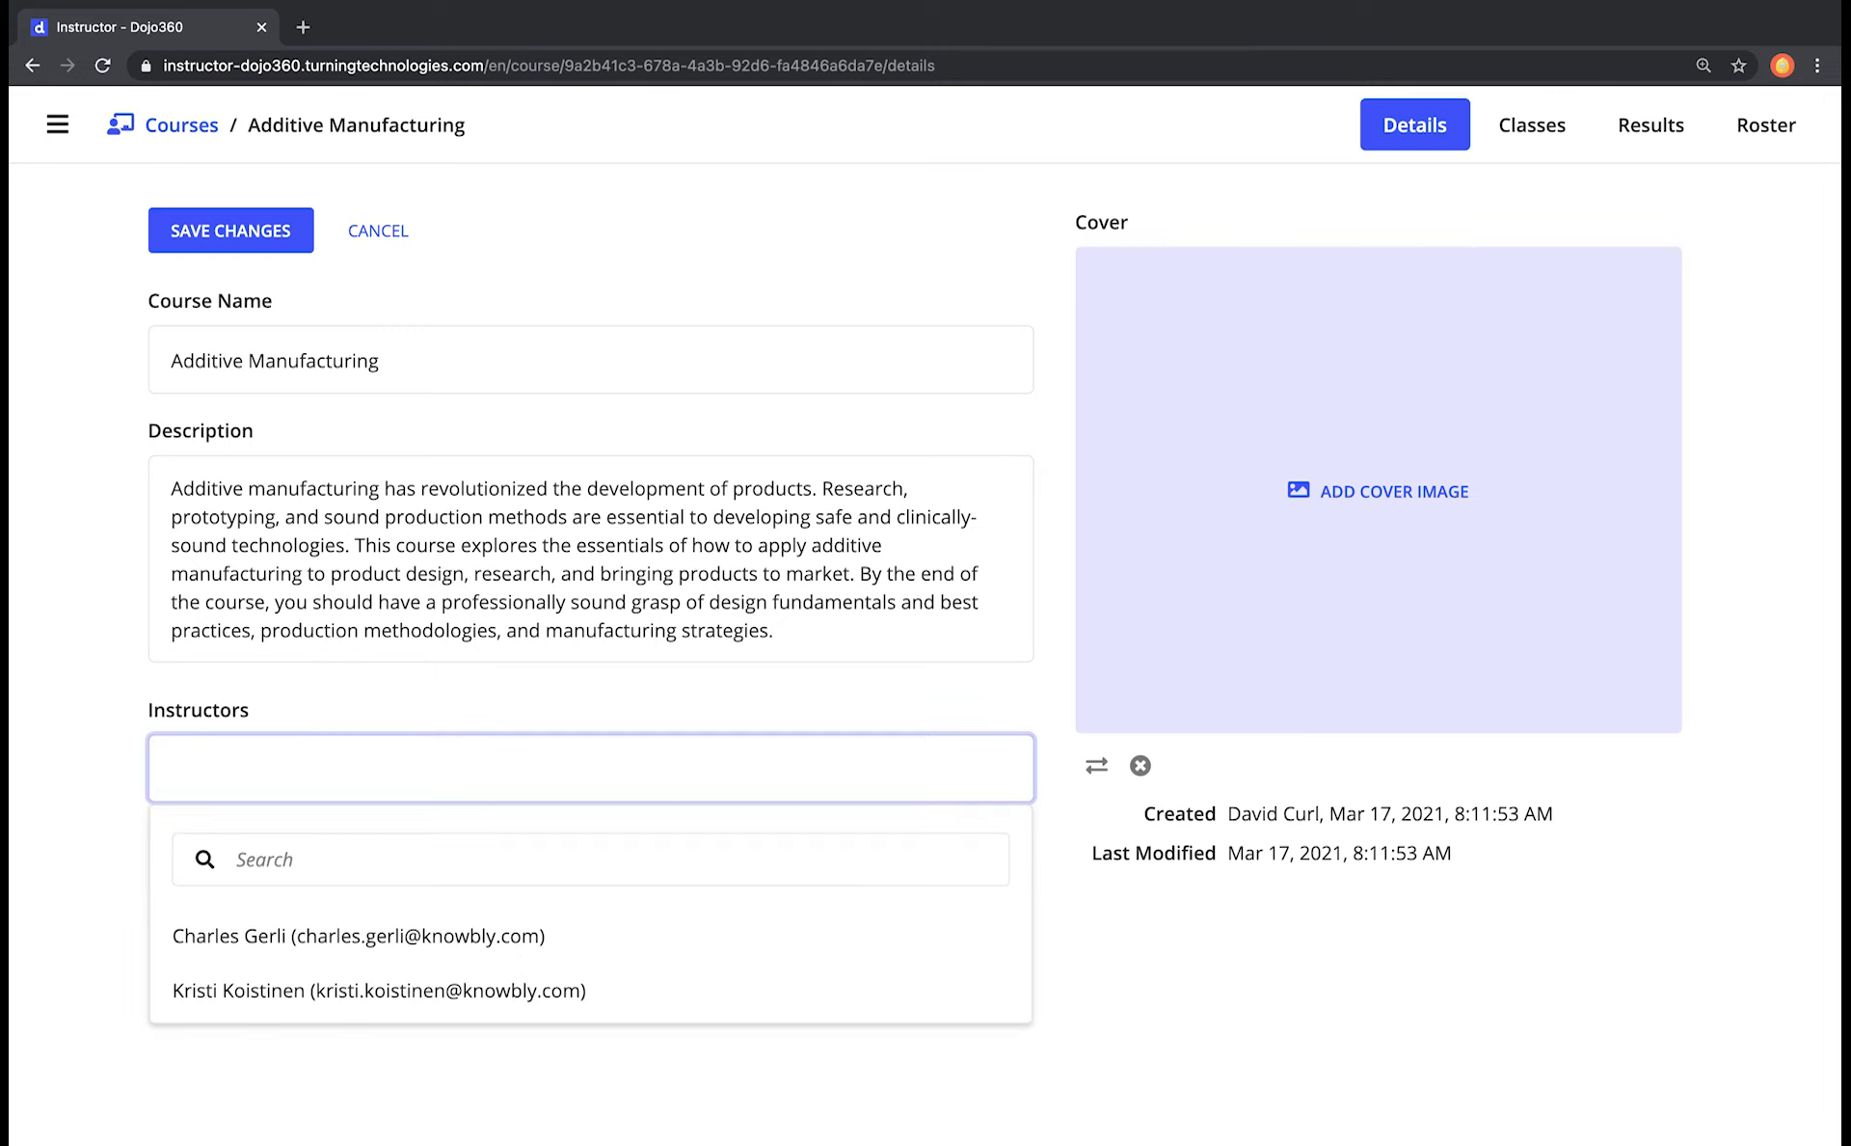